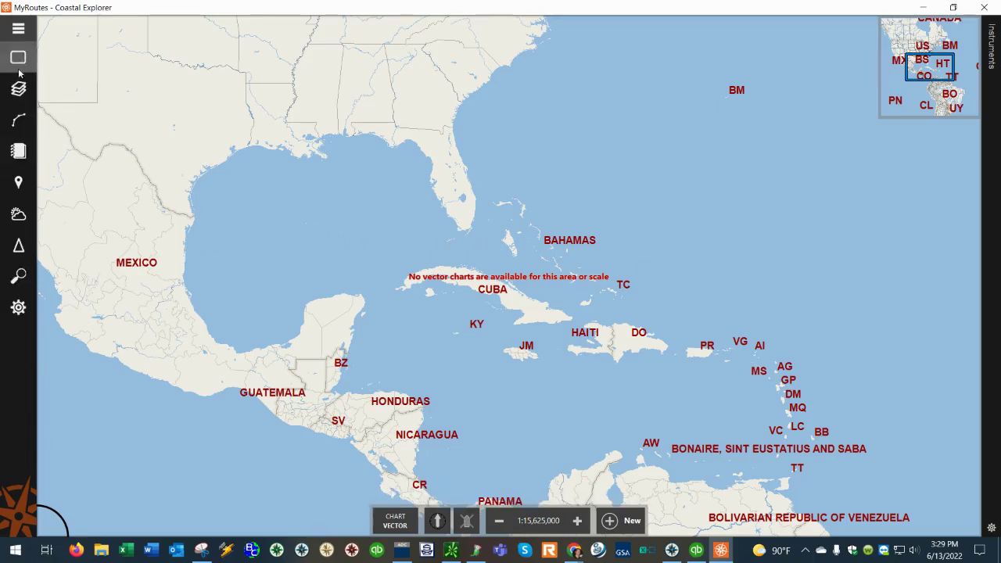
Go through Settings > Charts and Add-Ons > Install Other Charts to the S-63 permits and charts installer
{"action": "left_click", "coordinate": [19, 308]}
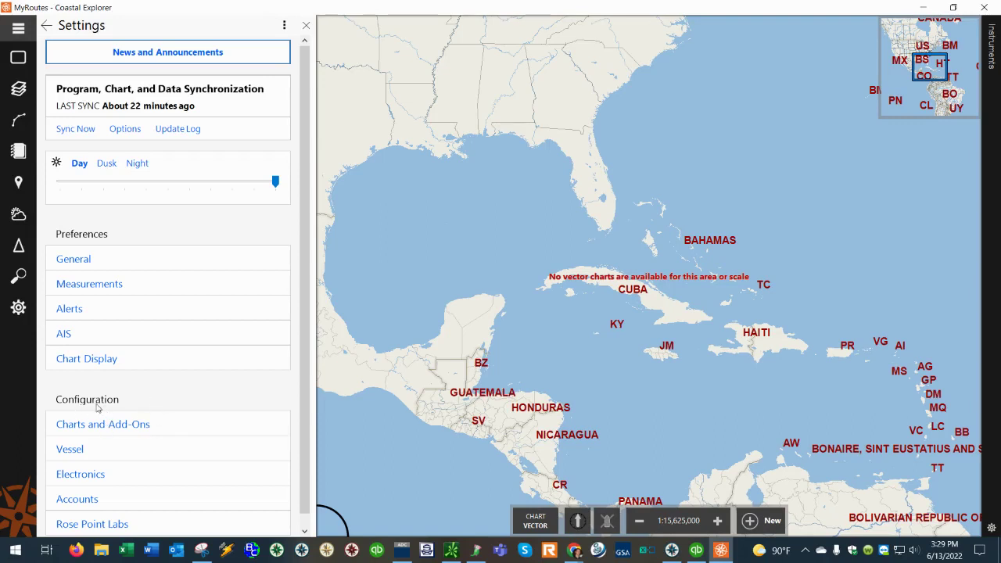
{"action": "left_click", "coordinate": [177, 432]}
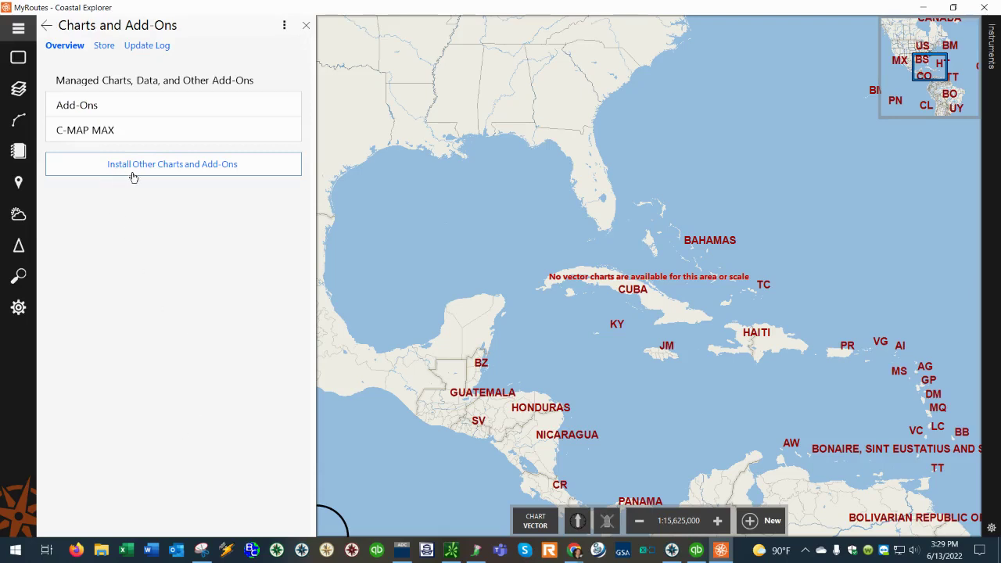
{"action": "left_click", "coordinate": [245, 172]}
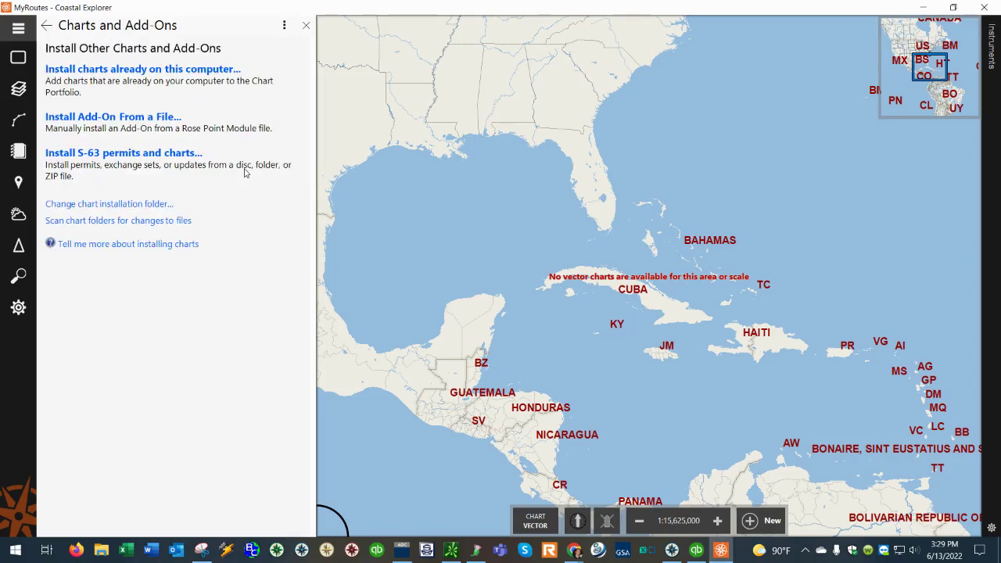
{"action": "left_click", "coordinate": [118, 156]}
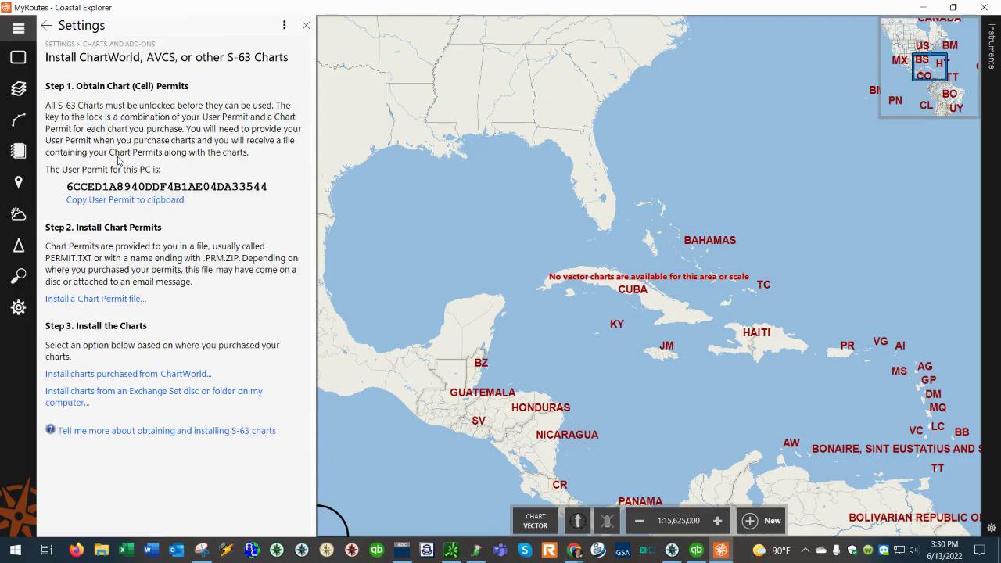
Install the PERMIT file from USB Drive (E:) > Permits > Full > RESERVE2 and accept integrating its exchange set
{"action": "left_click", "coordinate": [92, 304]}
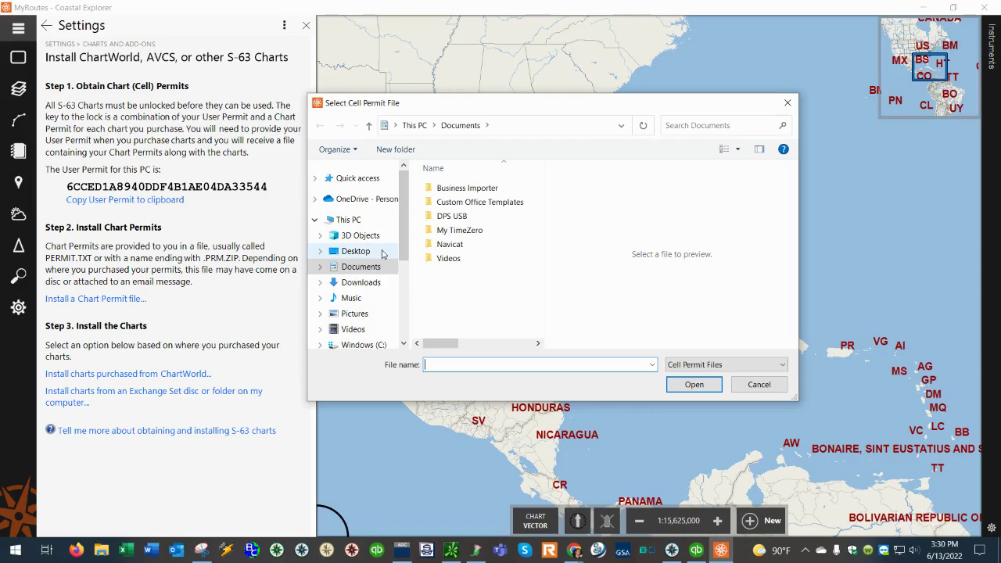
{"action": "scroll", "coordinate": [383, 254], "scroll_direction": "down", "scroll_amount": 1}
{"action": "scroll", "coordinate": [383, 254], "scroll_direction": "down", "scroll_amount": 2}
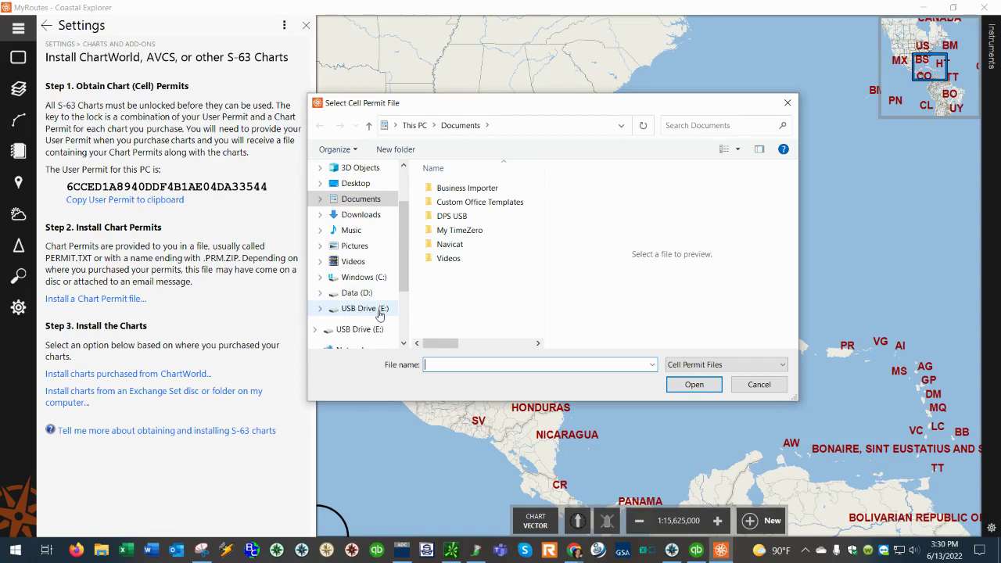
{"action": "left_click", "coordinate": [380, 310]}
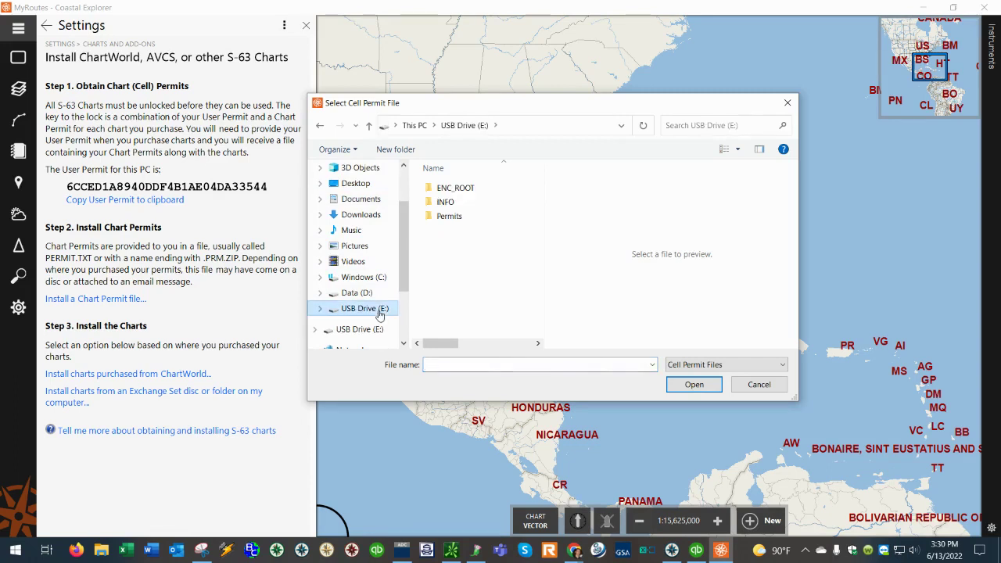
{"action": "double_click", "coordinate": [465, 219]}
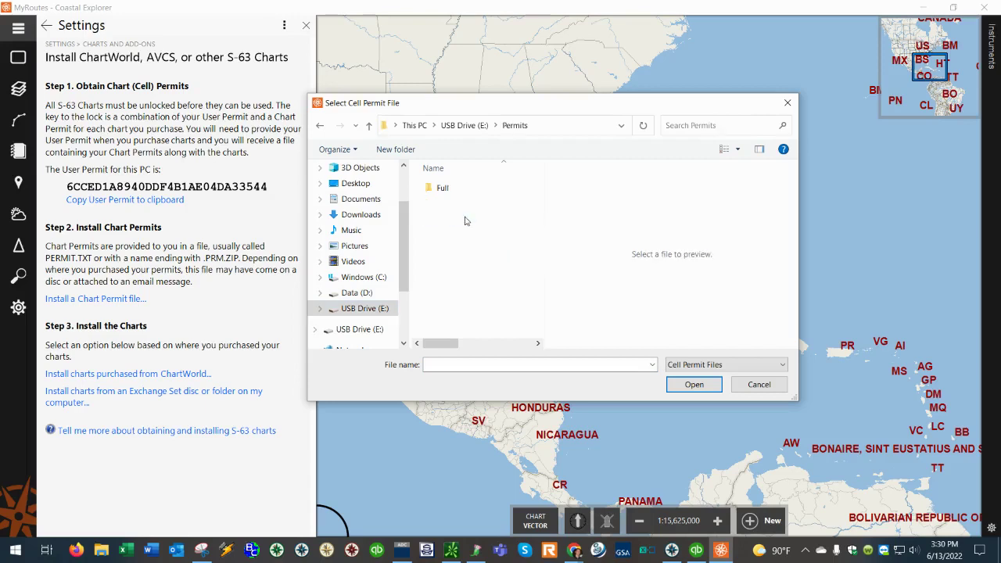
{"action": "left_click", "coordinate": [452, 189]}
{"action": "double_click", "coordinate": [453, 188]}
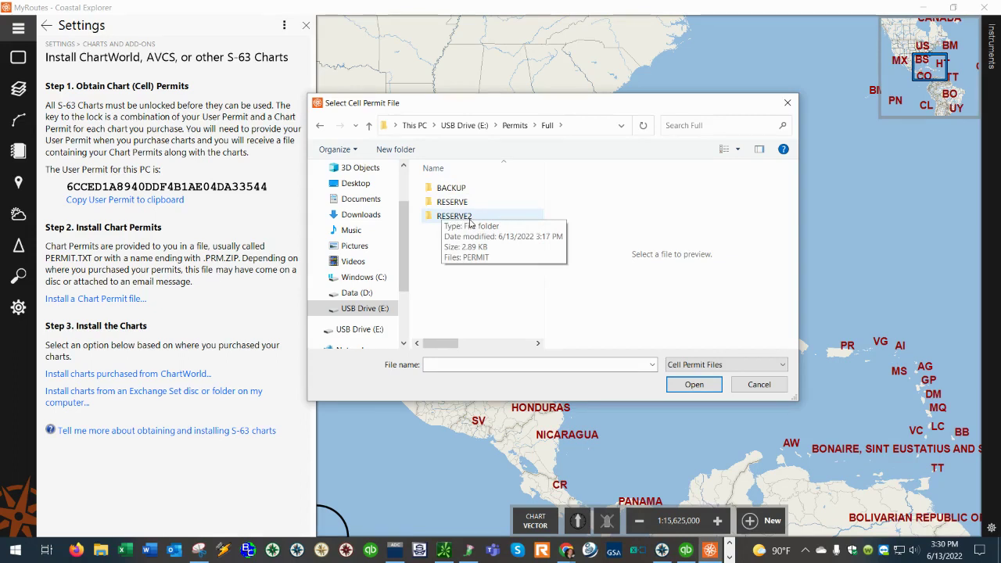
{"action": "double_click", "coordinate": [470, 221]}
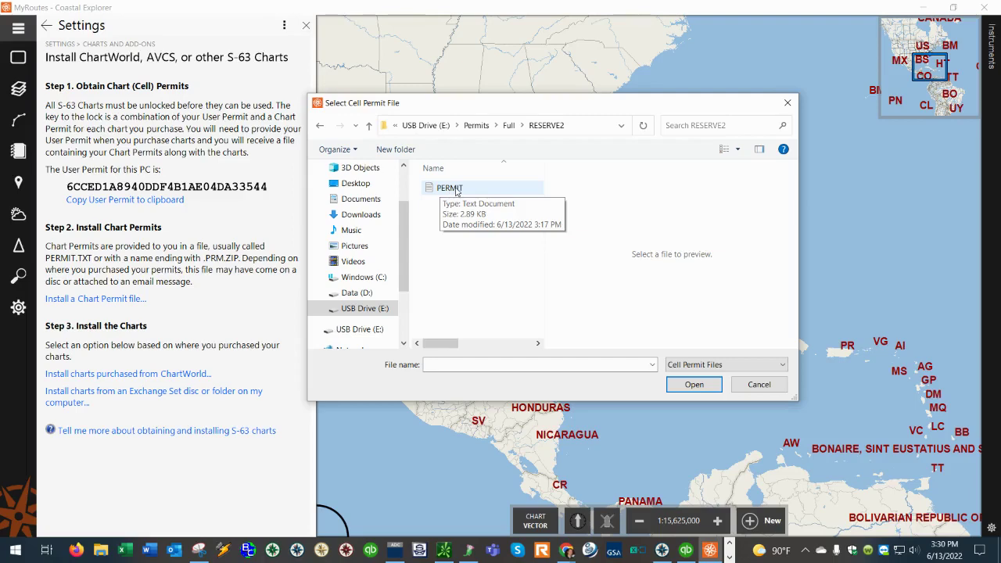
{"action": "double_click", "coordinate": [450, 189]}
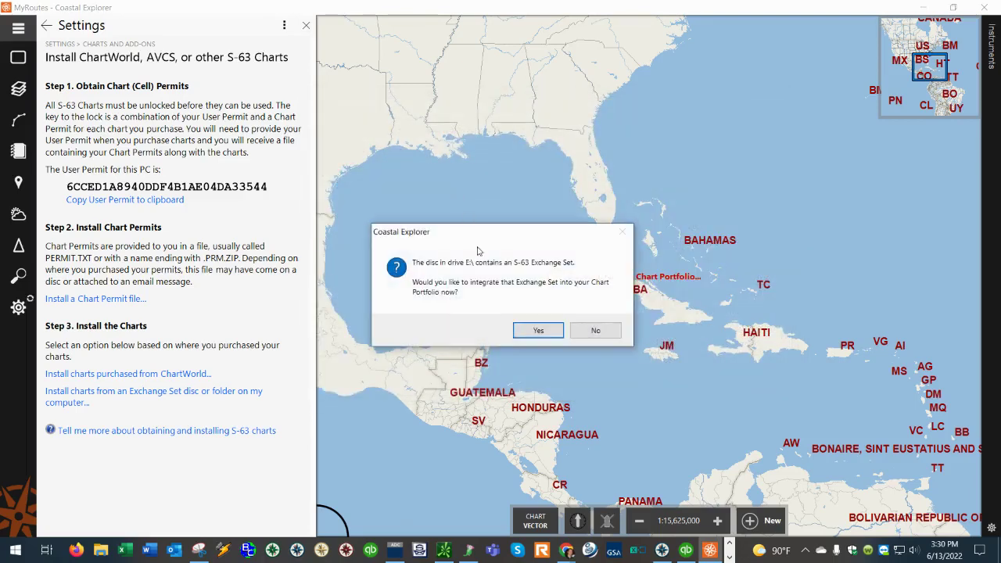
{"action": "left_click", "coordinate": [538, 331]}
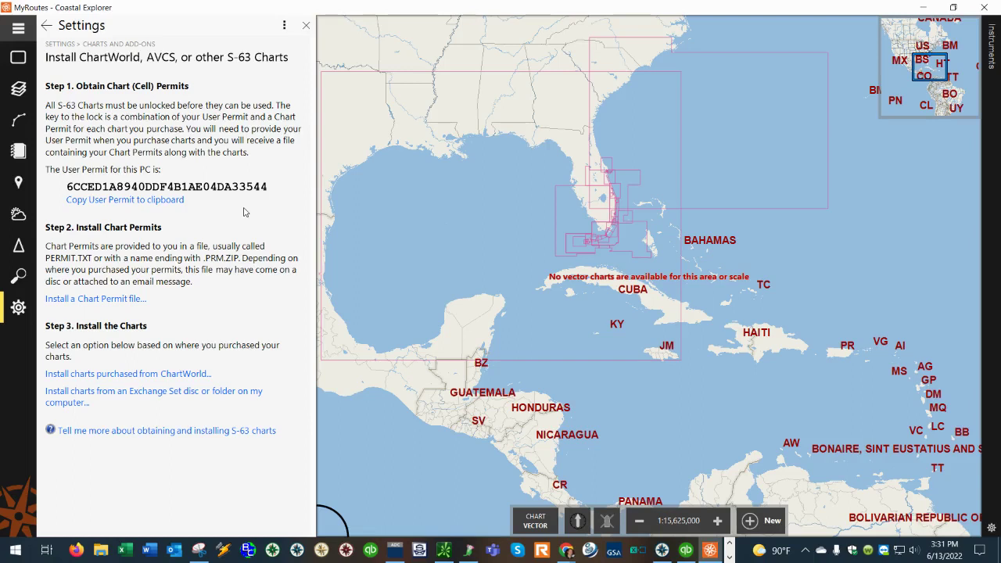
After the portfolio update, start installing charts from an S-63 Exchange Set disc or folder
{"action": "left_click", "coordinate": [134, 392]}
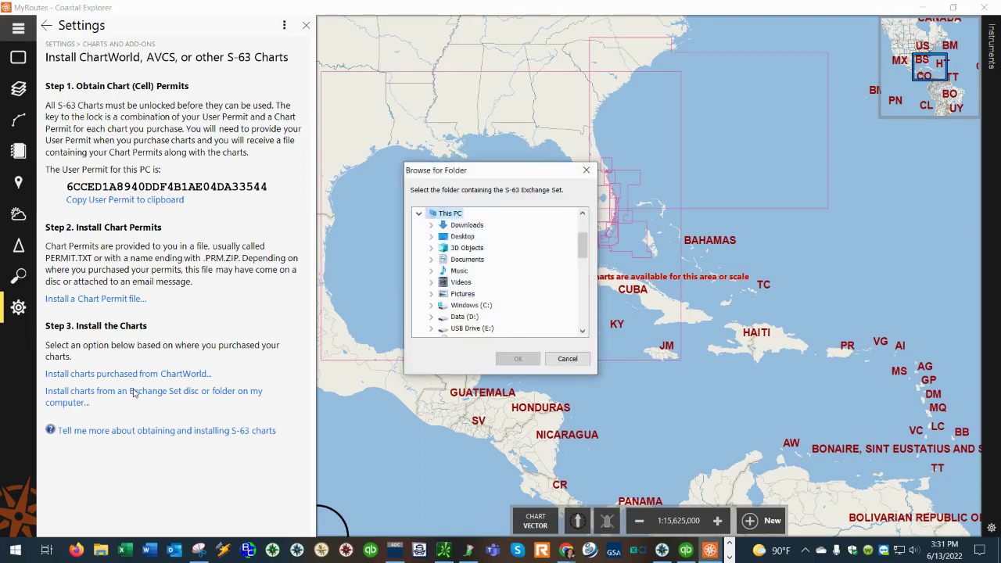
Try the ENC_ROOT folder on USB Drive (E:) as the exchange set and dismiss the no-licensed-cells warning
{"action": "left_click", "coordinate": [473, 332]}
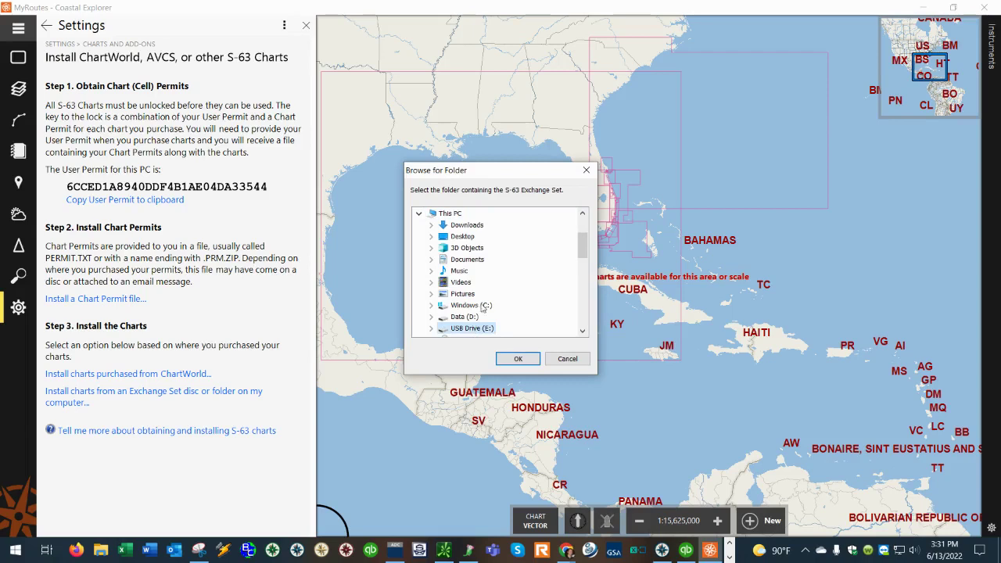
{"action": "scroll", "coordinate": [485, 309], "scroll_direction": "down", "scroll_amount": 1}
{"action": "left_click", "coordinate": [431, 294]}
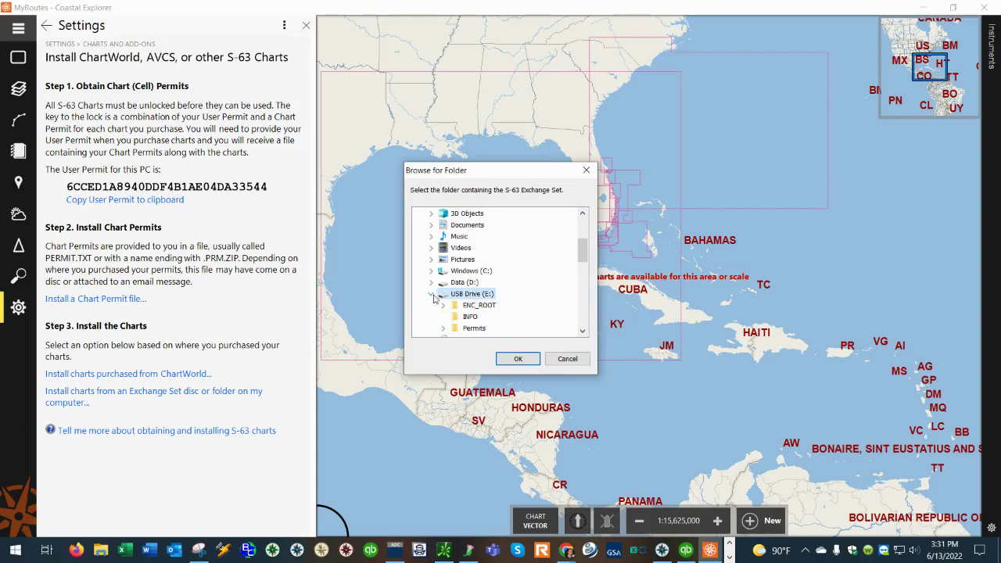
{"action": "left_click", "coordinate": [480, 305]}
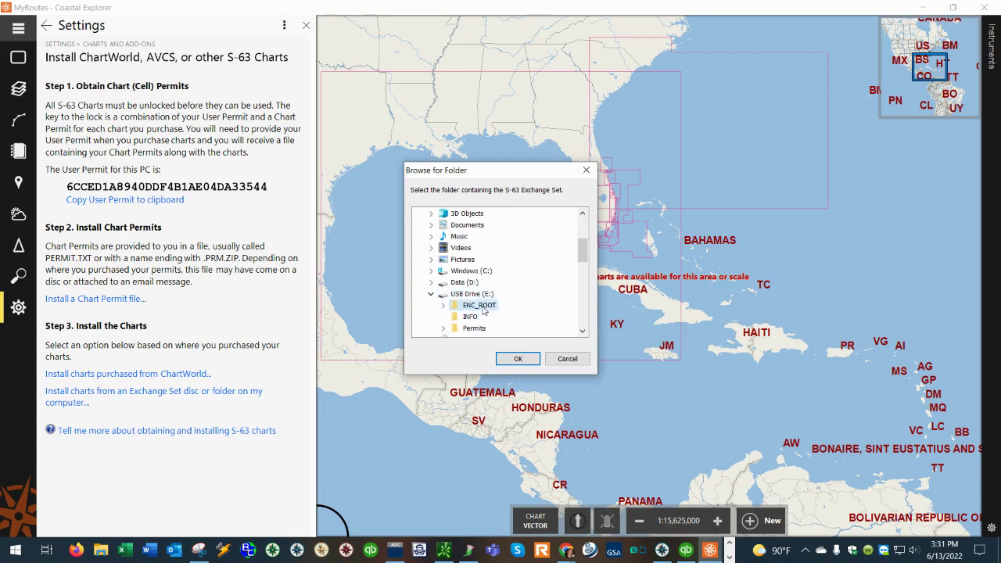
{"action": "left_click", "coordinate": [518, 359]}
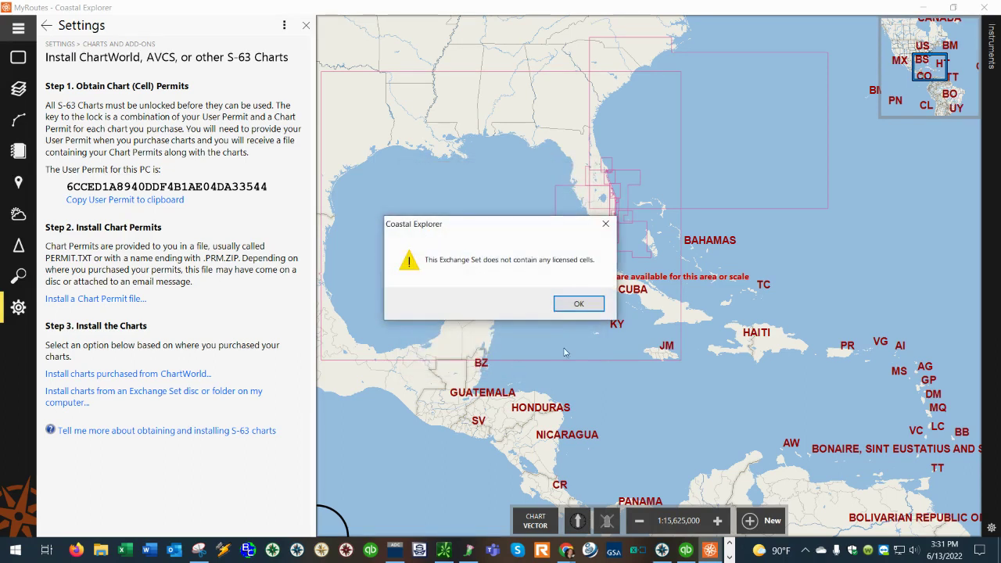
{"action": "left_click", "coordinate": [577, 305]}
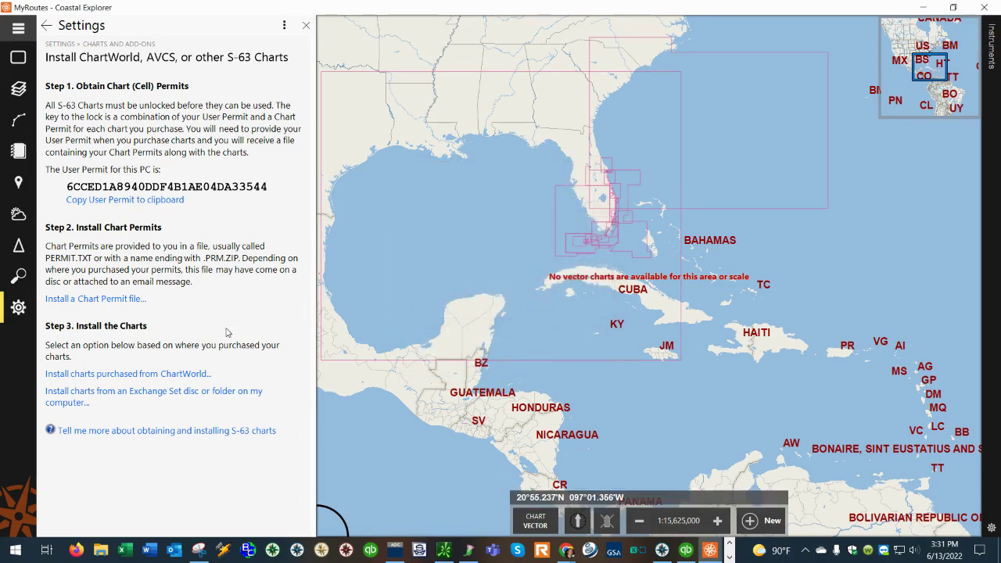
Install the exchange set charts from the whole USB Drive (E:) instead
{"action": "left_click", "coordinate": [120, 397]}
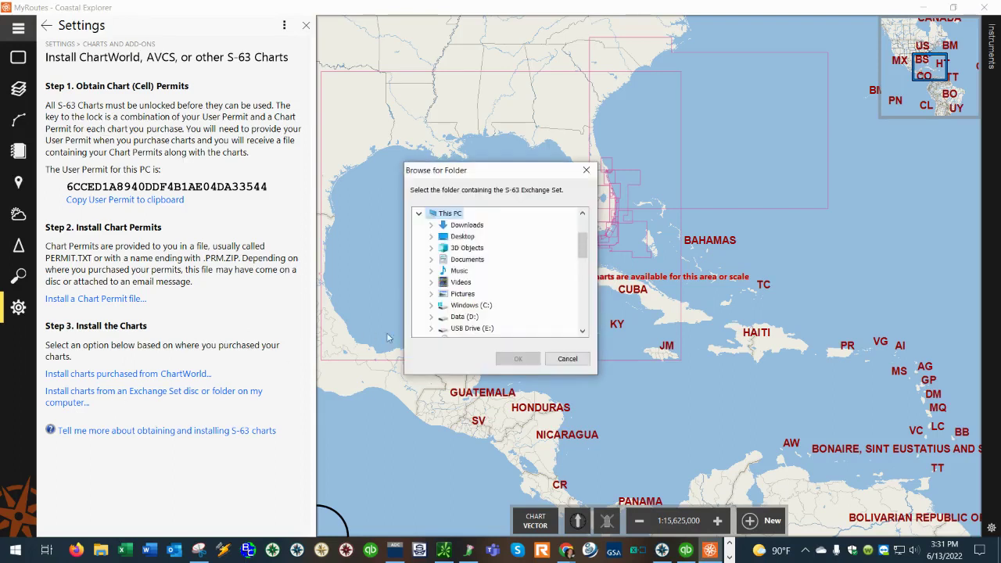
{"action": "left_click", "coordinate": [470, 329]}
{"action": "scroll", "coordinate": [516, 319], "scroll_direction": "down", "scroll_amount": 1}
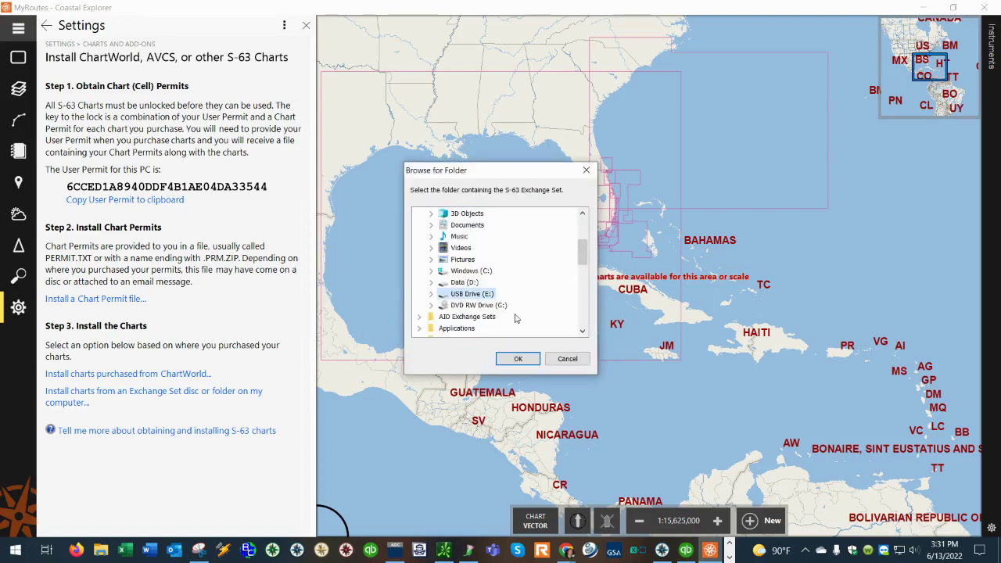
{"action": "left_click", "coordinate": [518, 359]}
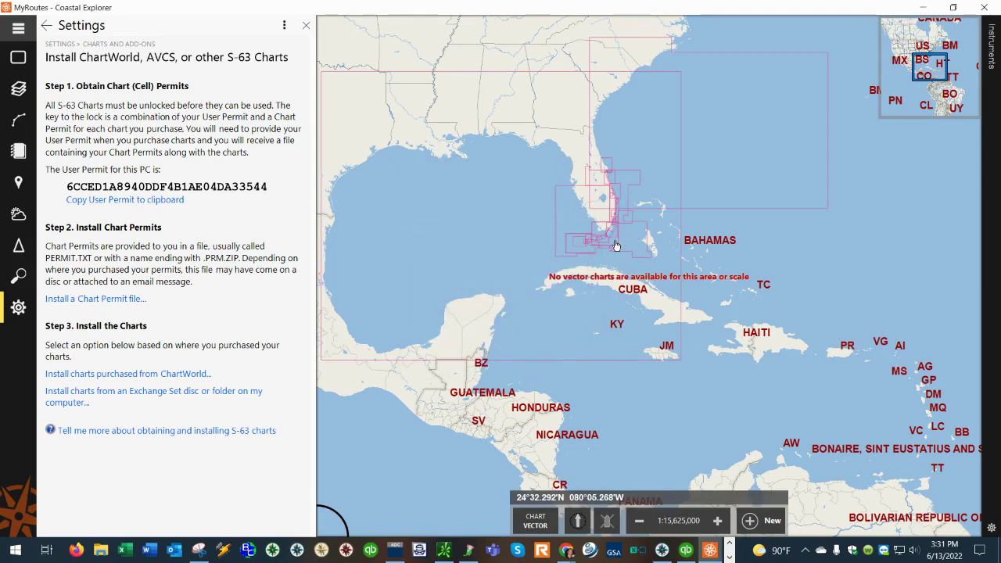
Zoom into the Florida Keys to 1:500,000 and close the Settings panel to widen the chart
{"action": "scroll", "coordinate": [627, 237], "scroll_direction": "up", "scroll_amount": 1}
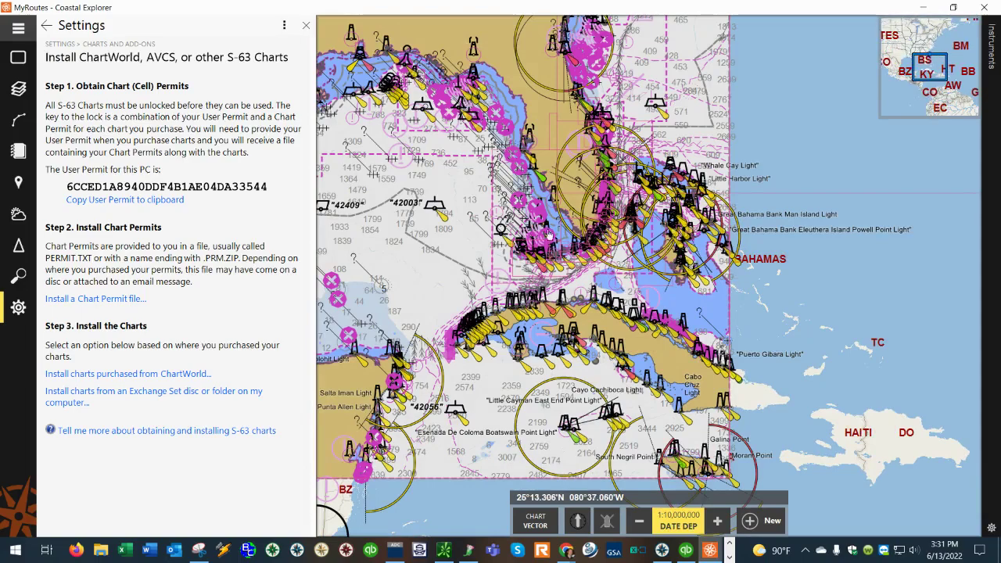
{"action": "scroll", "coordinate": [600, 263], "scroll_direction": "up", "scroll_amount": 1}
{"action": "scroll", "coordinate": [600, 263], "scroll_direction": "up", "scroll_amount": 3}
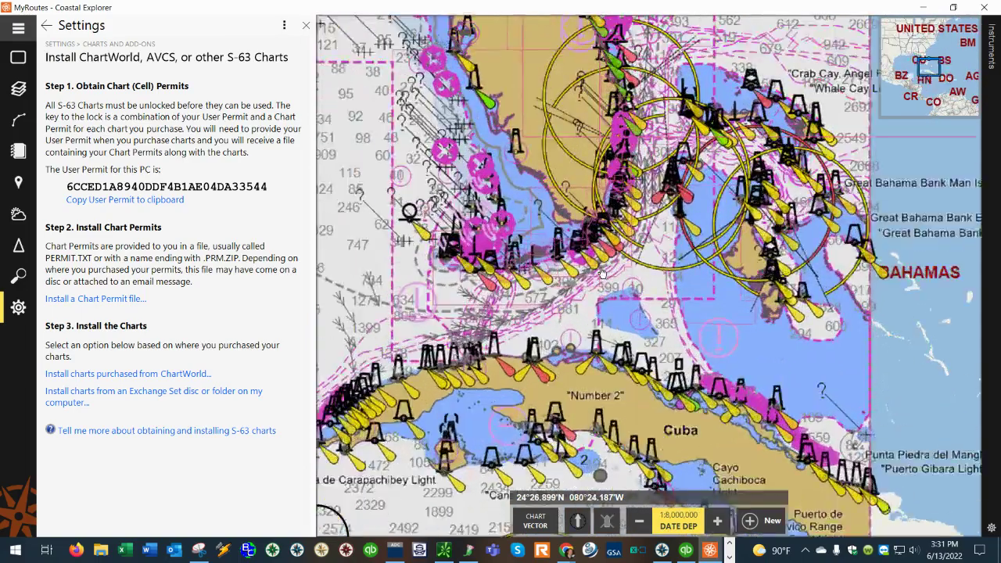
{"action": "scroll", "coordinate": [641, 212], "scroll_direction": "up", "scroll_amount": 3}
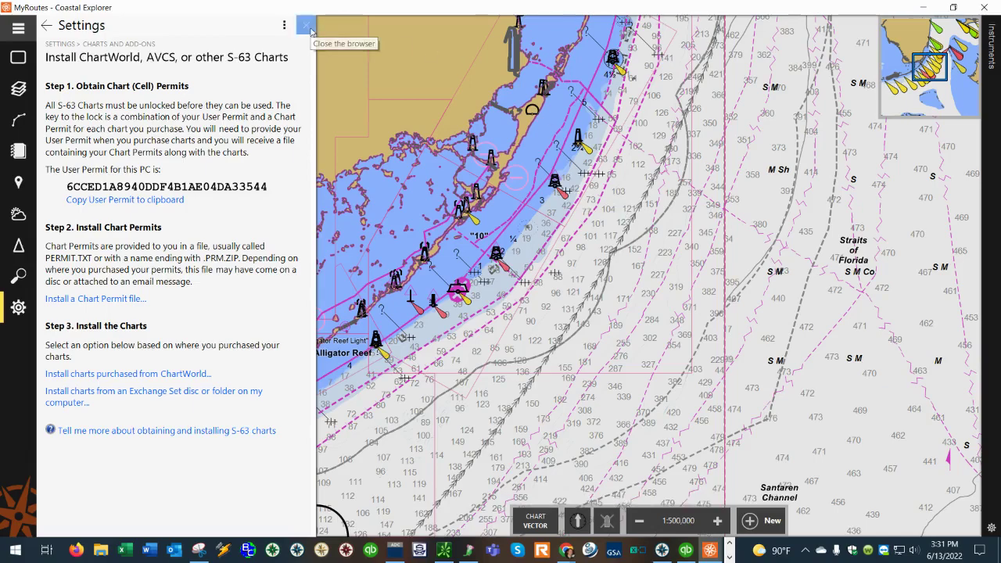
{"action": "left_click", "coordinate": [306, 26]}
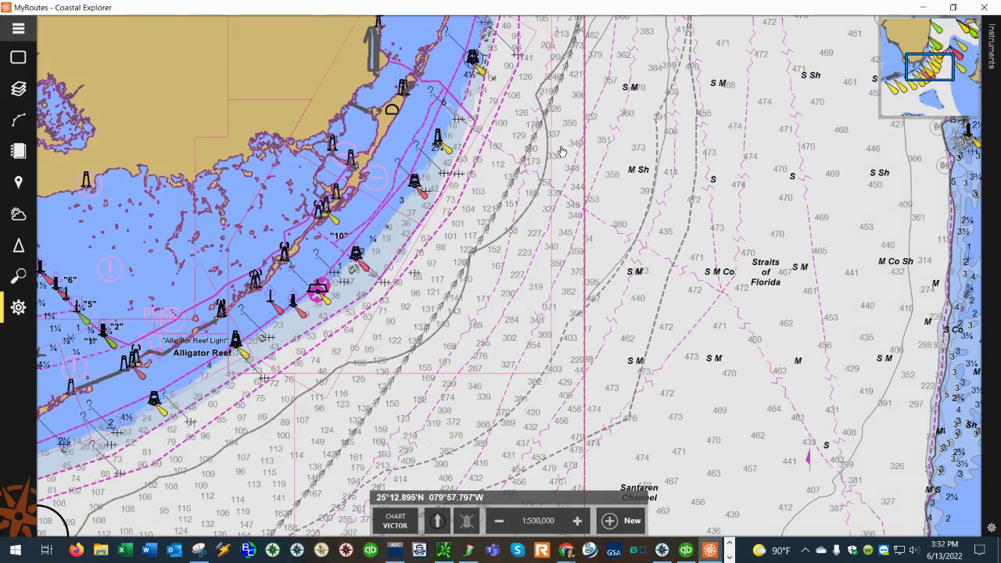